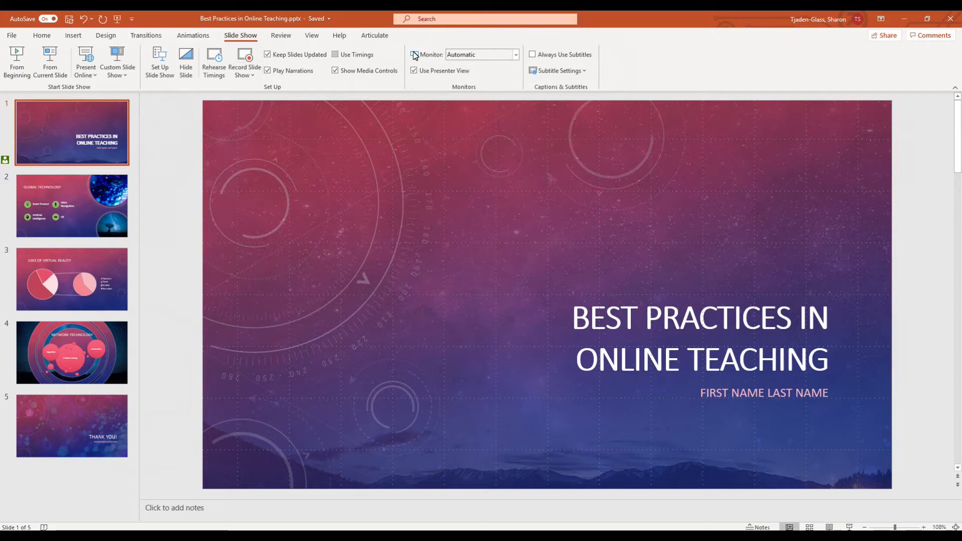
# - Toggle always-on subtitles off again and choose Spanish as the subtitle language
pyautogui.click(576, 54)
pyautogui.click(589, 42)
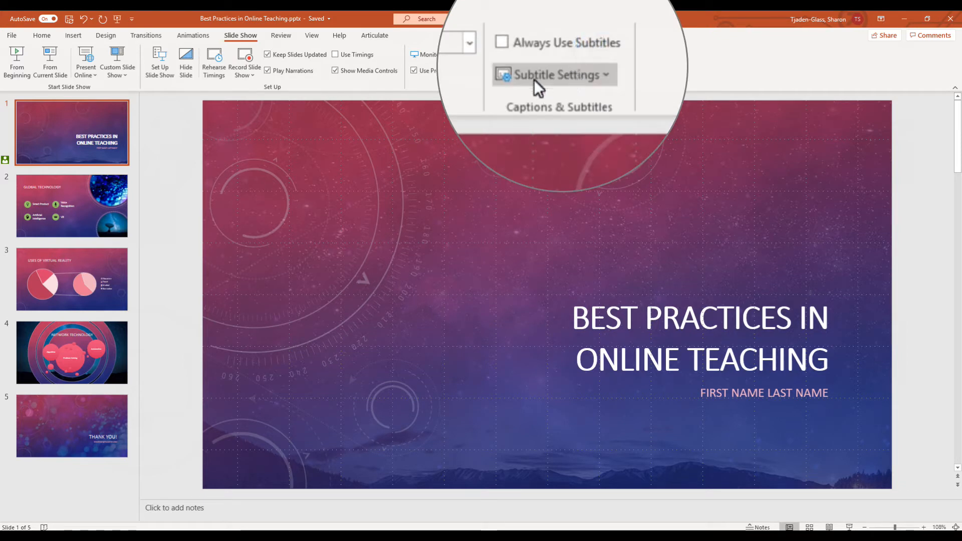
pyautogui.click(577, 82)
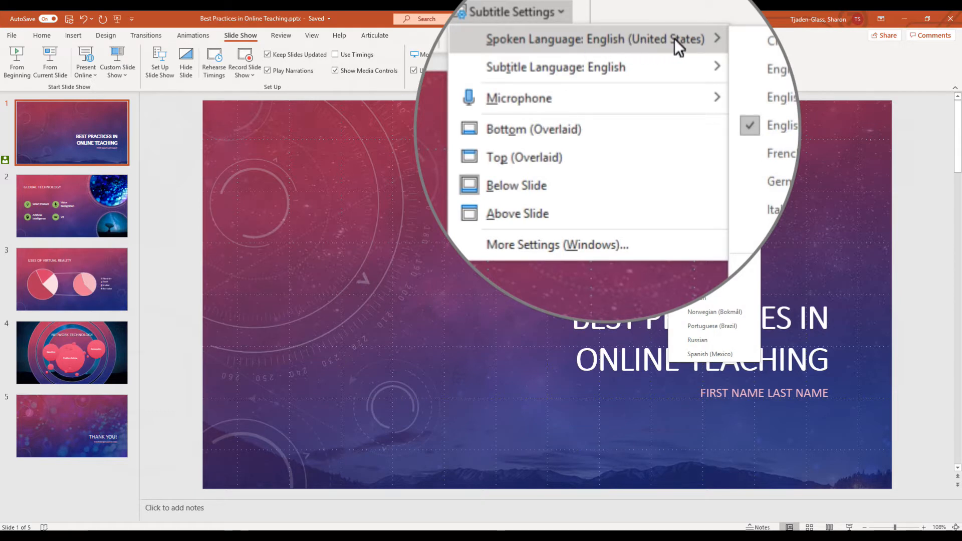
pyautogui.moveTo(582, 99)
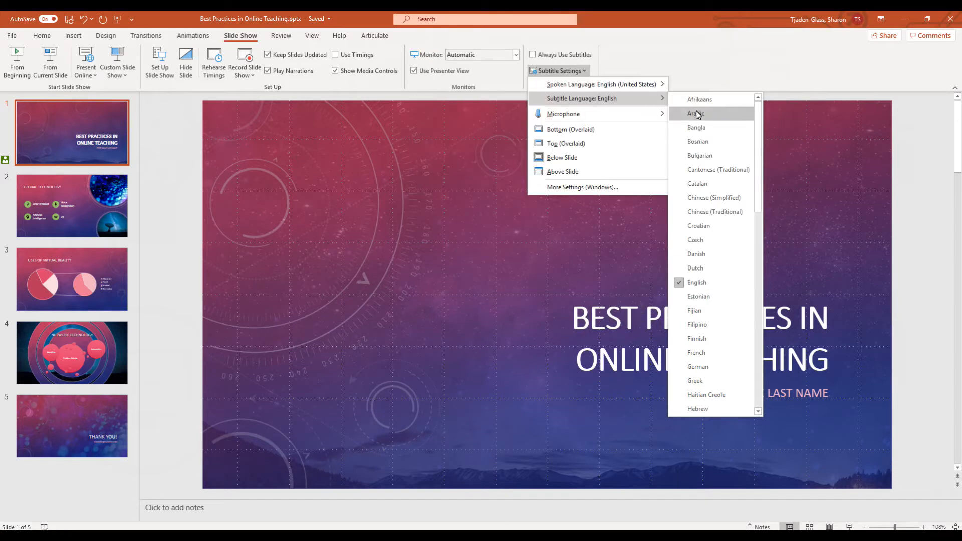
pyautogui.scroll(-5, 721, 224)
pyautogui.scroll(-3, 721, 224)
pyautogui.scroll(-2, 722, 221)
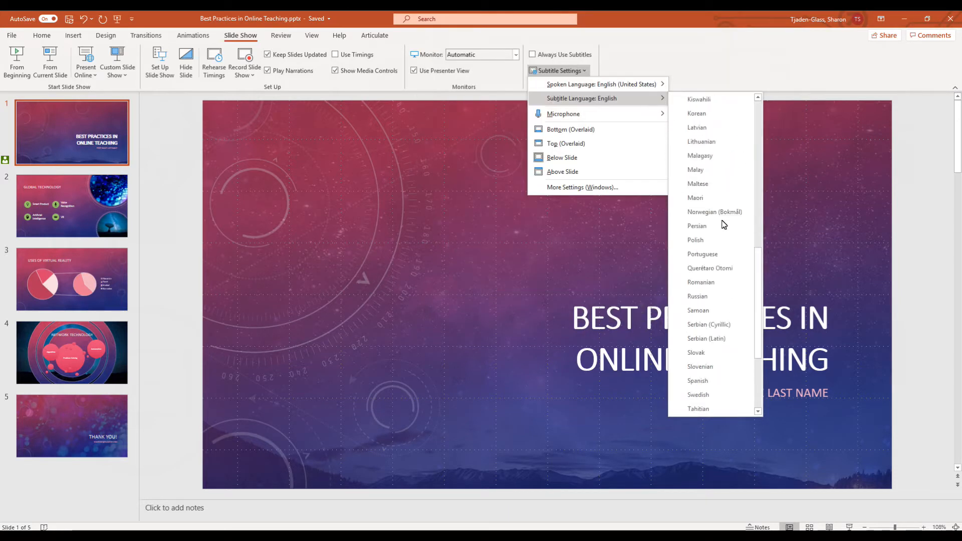
pyautogui.click(705, 381)
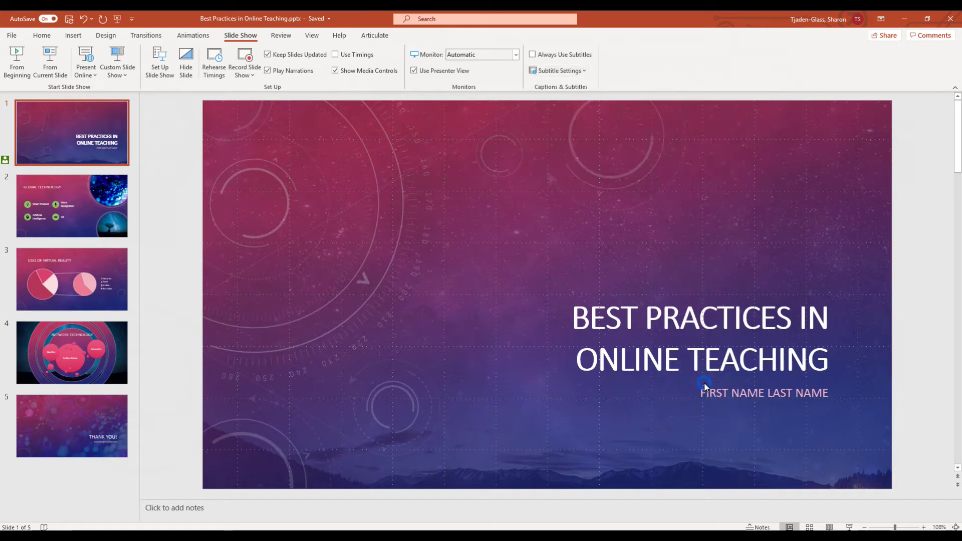
# - Place the live subtitles above the slide in Subtitle Settings
pyautogui.click(584, 72)
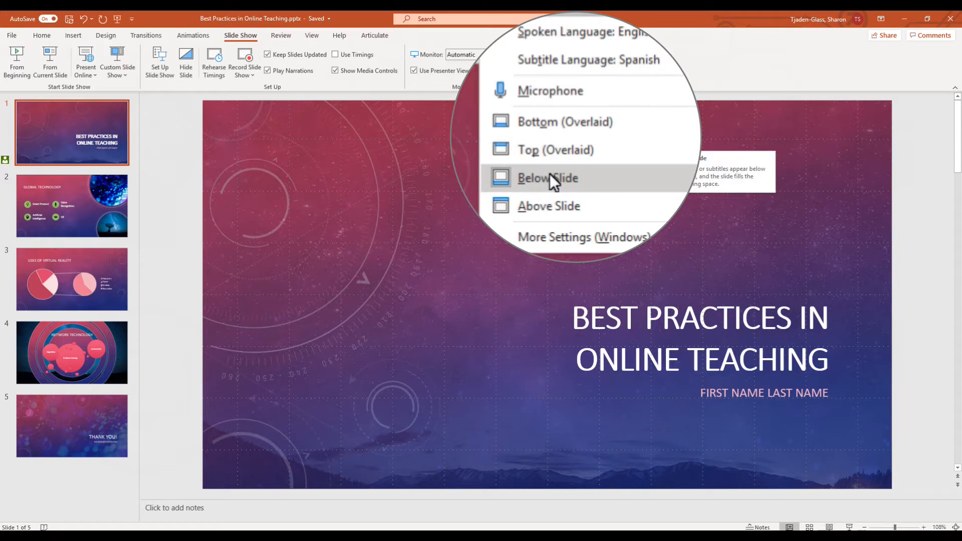
pyautogui.click(547, 209)
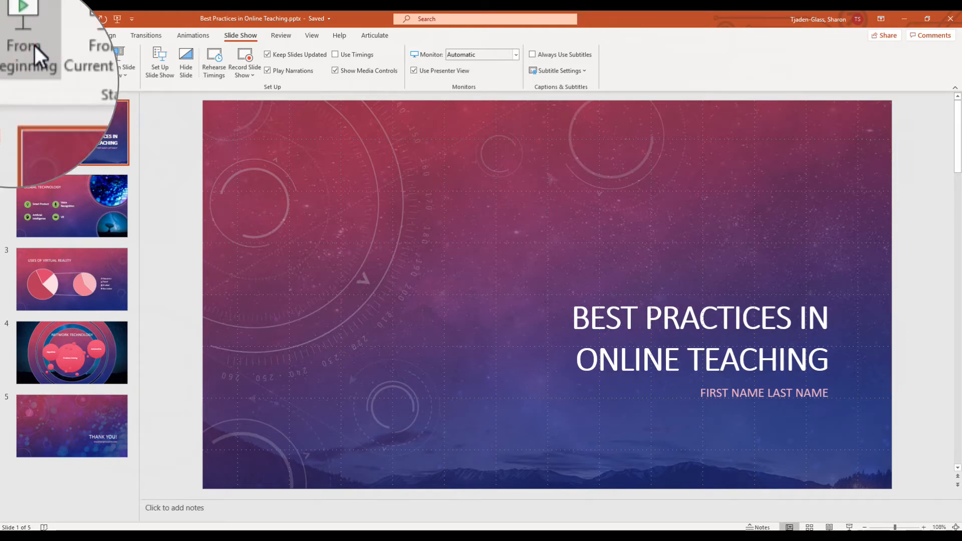
# - Start the slide show from the first slide in Presenter View
pyautogui.click(21, 66)
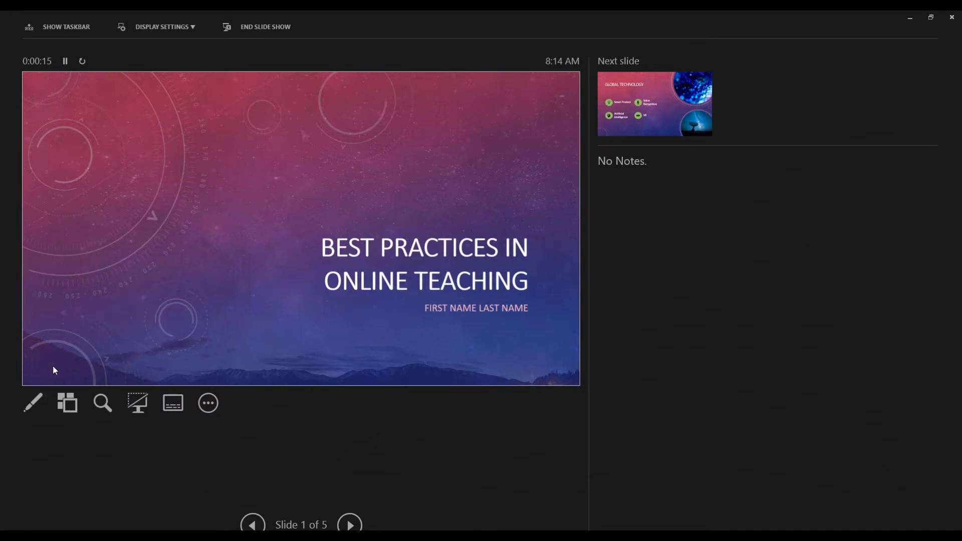
pyautogui.click(173, 403)
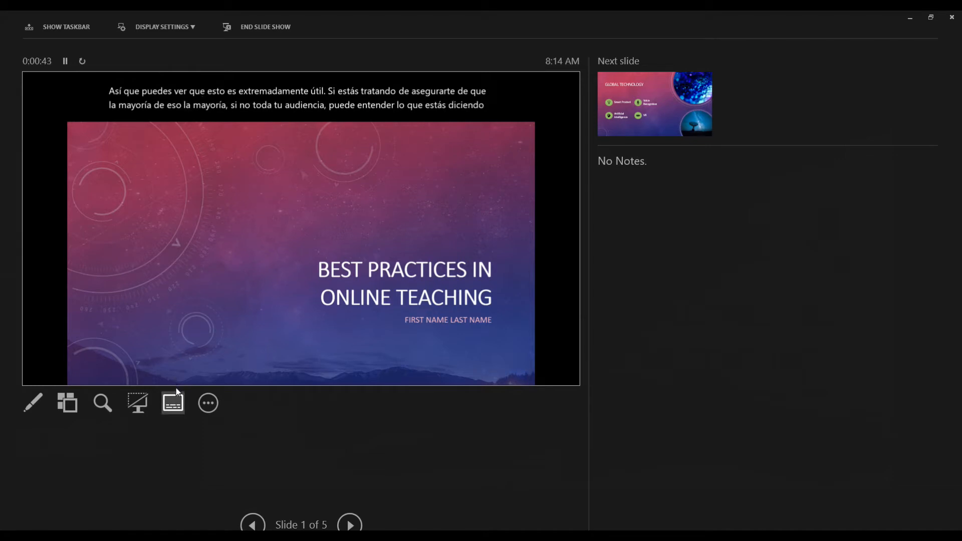
pyautogui.click(173, 409)
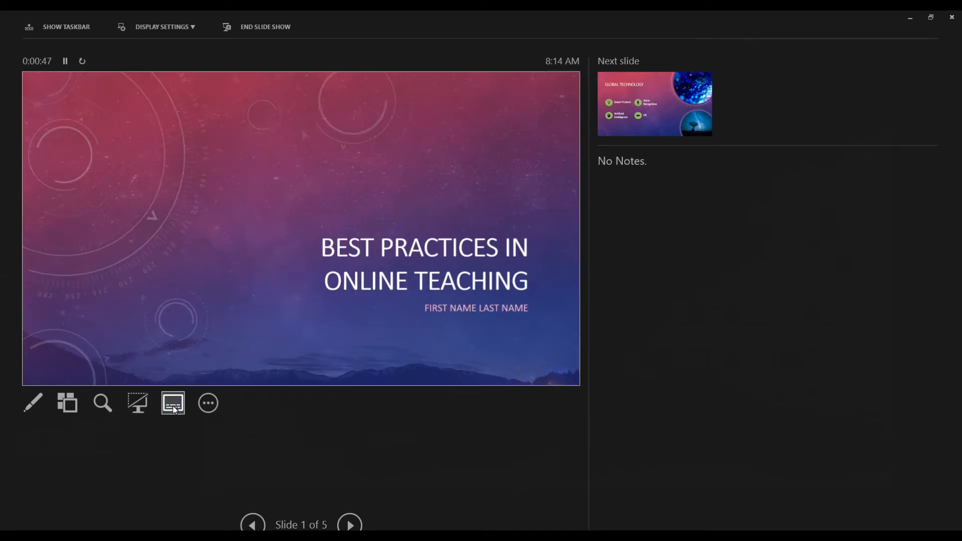
# - Change the subtitle language to English in More Settings and turn live subtitles back on
pyautogui.click(208, 404)
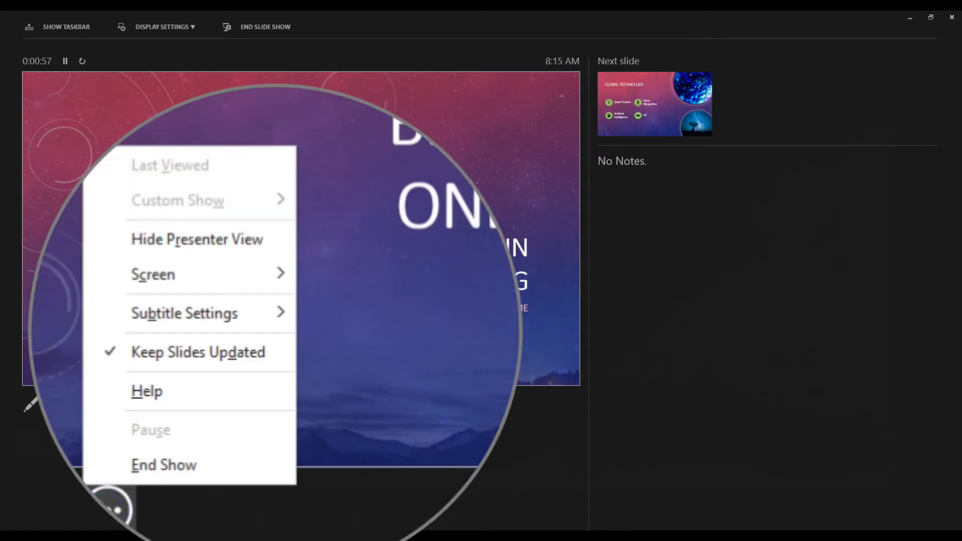
pyautogui.moveTo(190, 313)
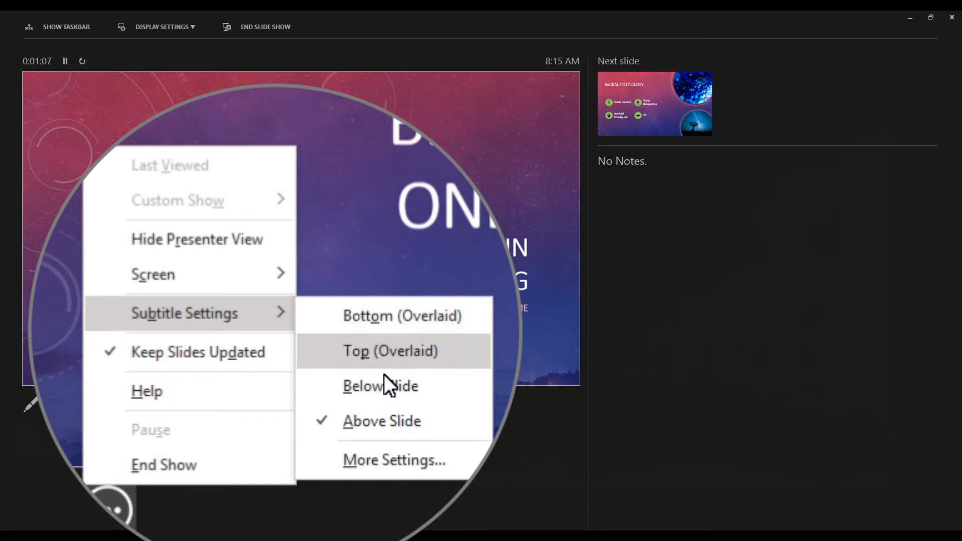
pyautogui.click(314, 384)
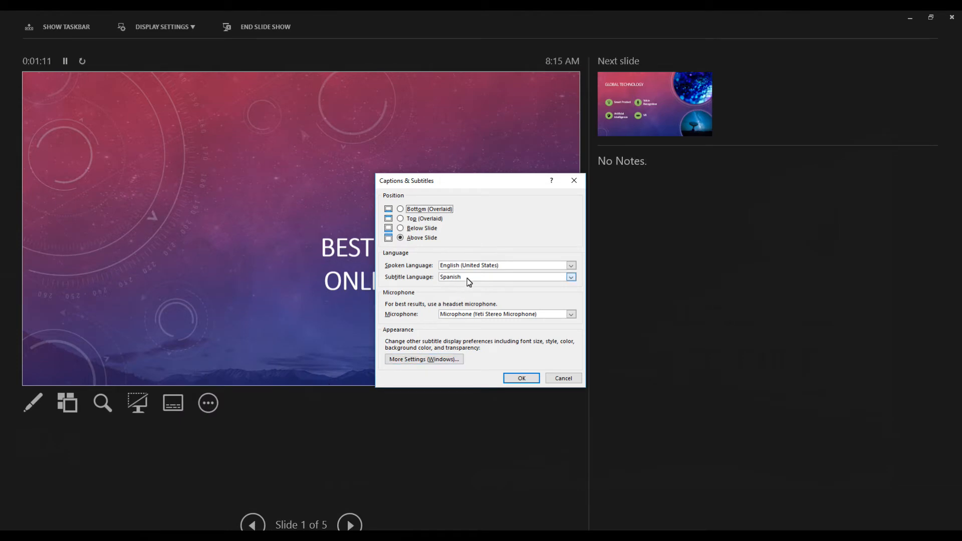
pyautogui.click(467, 277)
pyautogui.scroll(5, 461, 155)
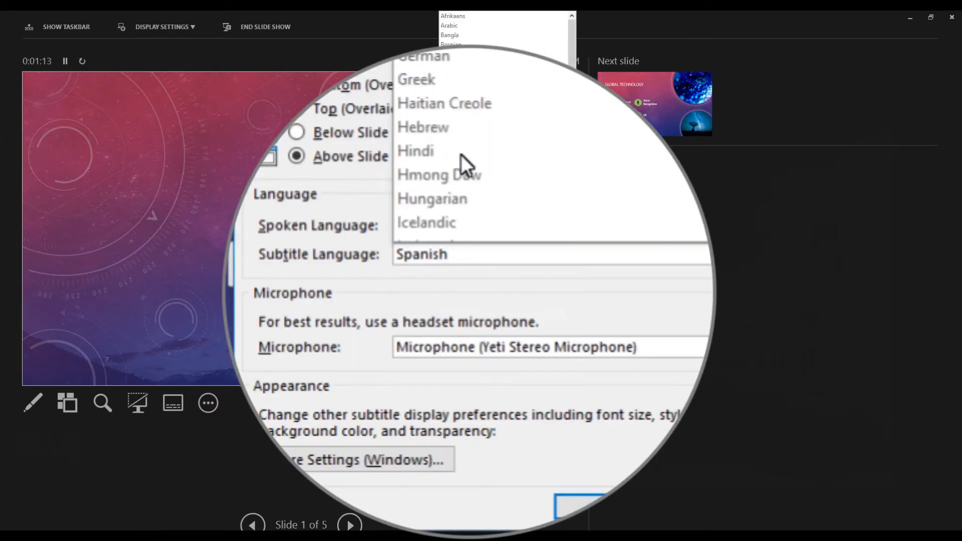
pyautogui.click(460, 138)
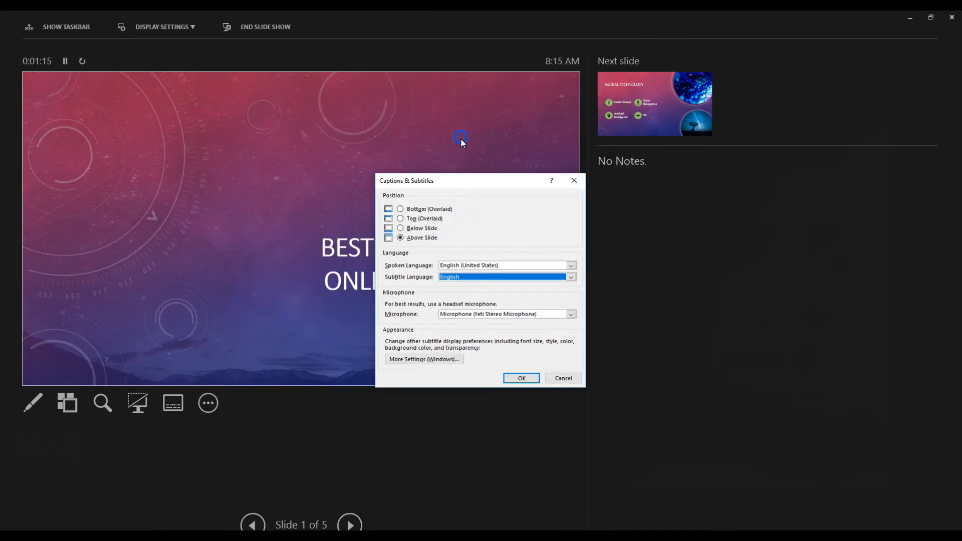
pyautogui.click(521, 378)
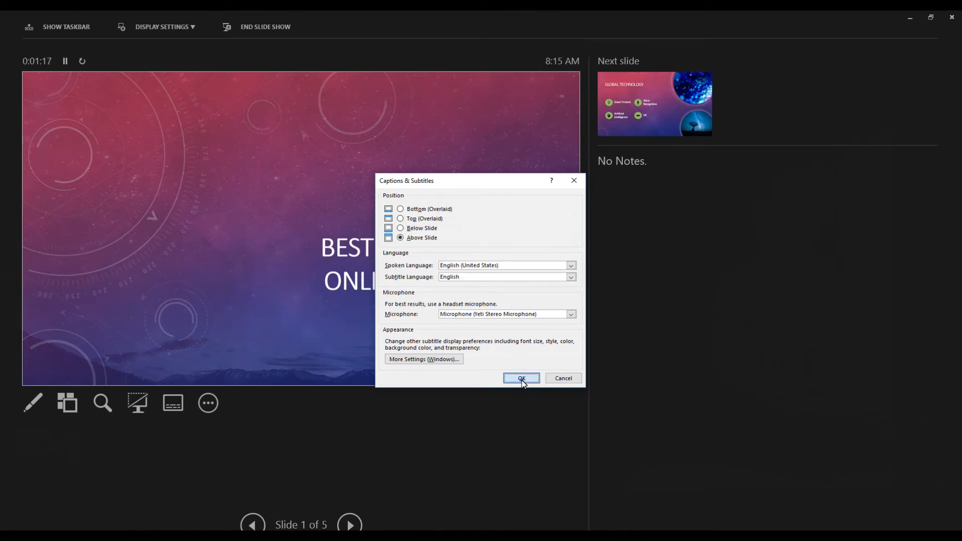
pyautogui.click(175, 411)
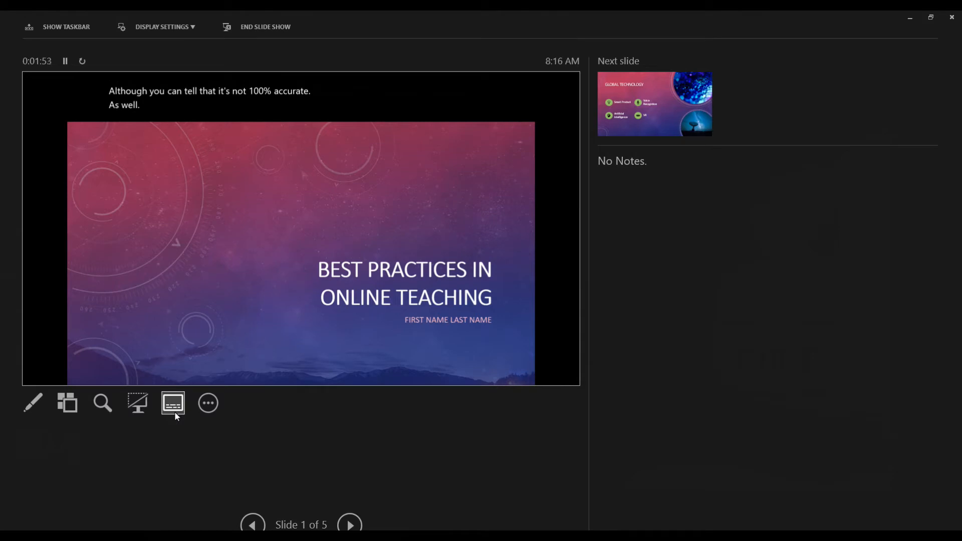
pyautogui.click(174, 411)
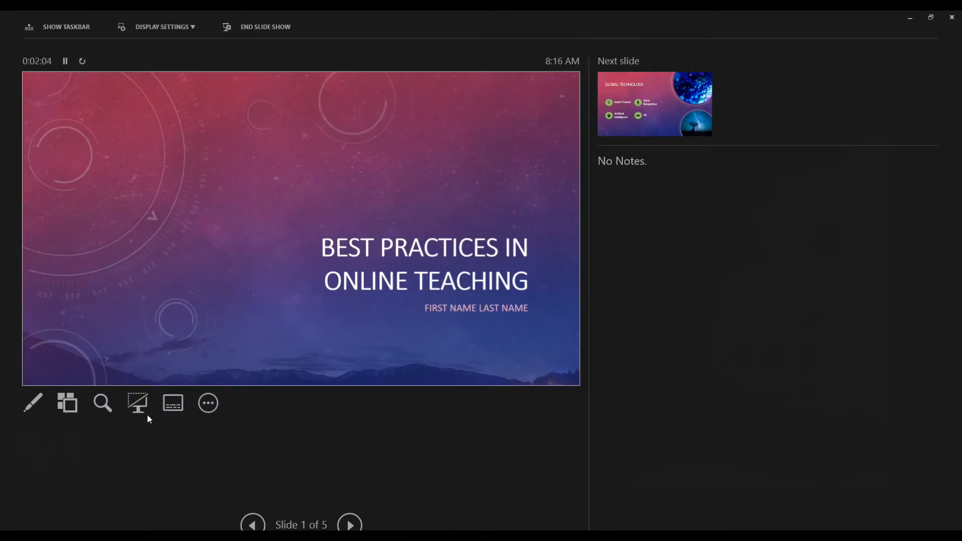
pyautogui.click(67, 406)
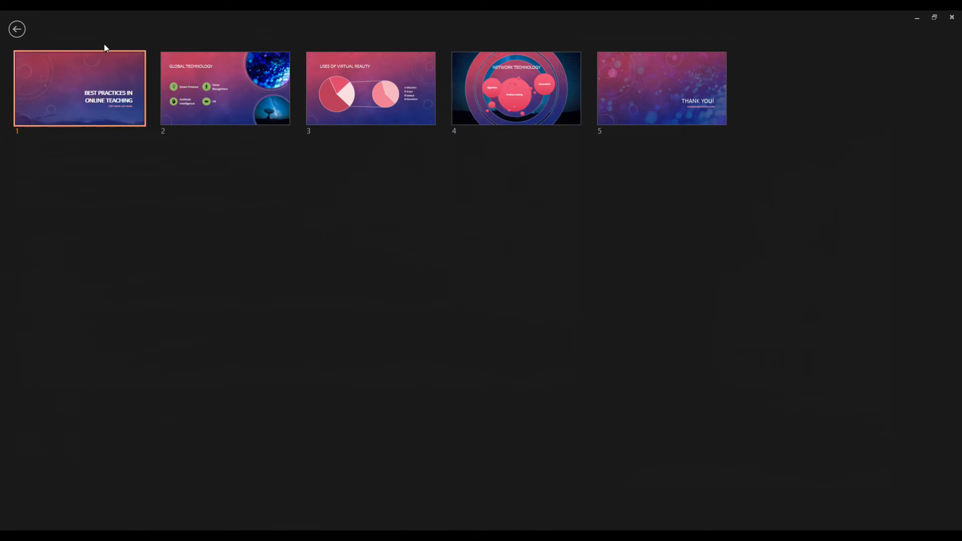
pyautogui.click(16, 28)
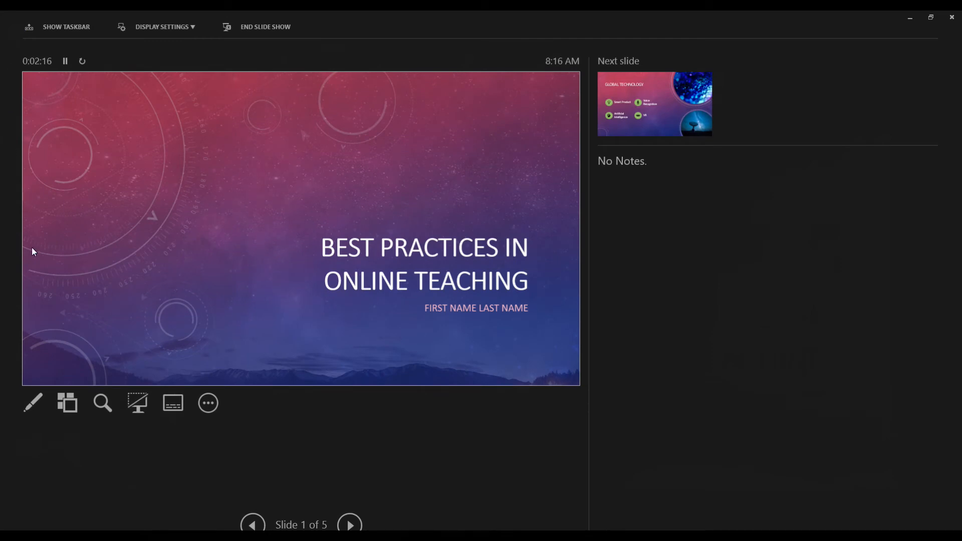
pyautogui.click(31, 403)
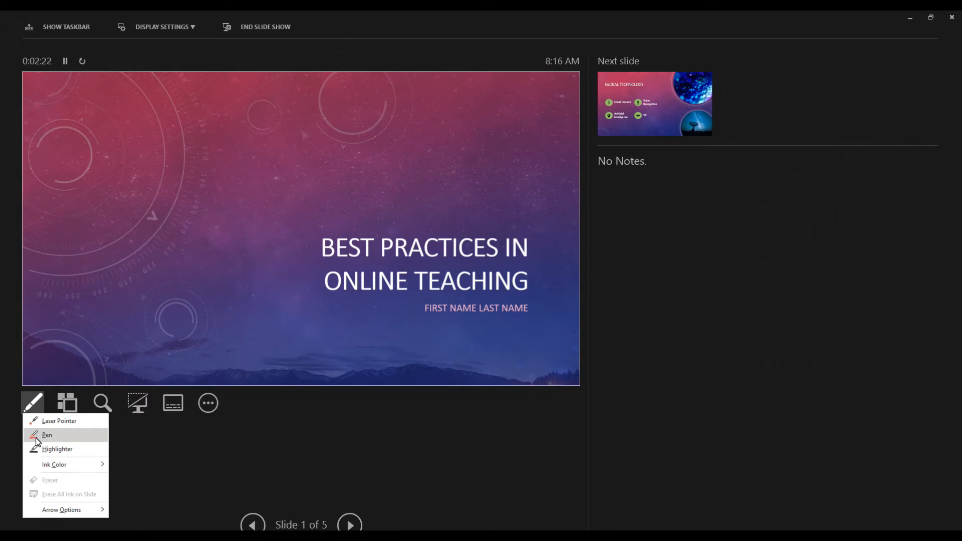
# - Try the laser pointer, then switch to the pen with a chosen ink colour
pyautogui.click(42, 421)
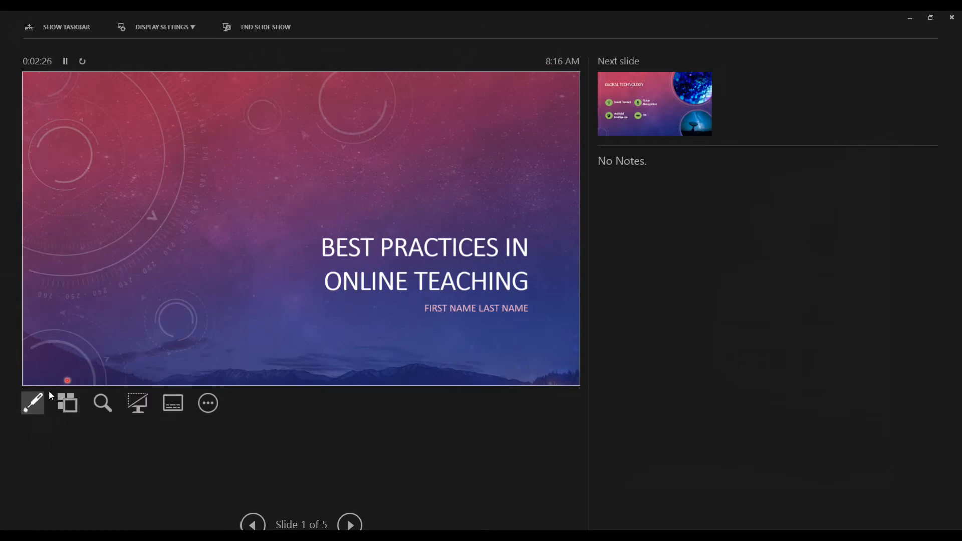
pyautogui.click(34, 404)
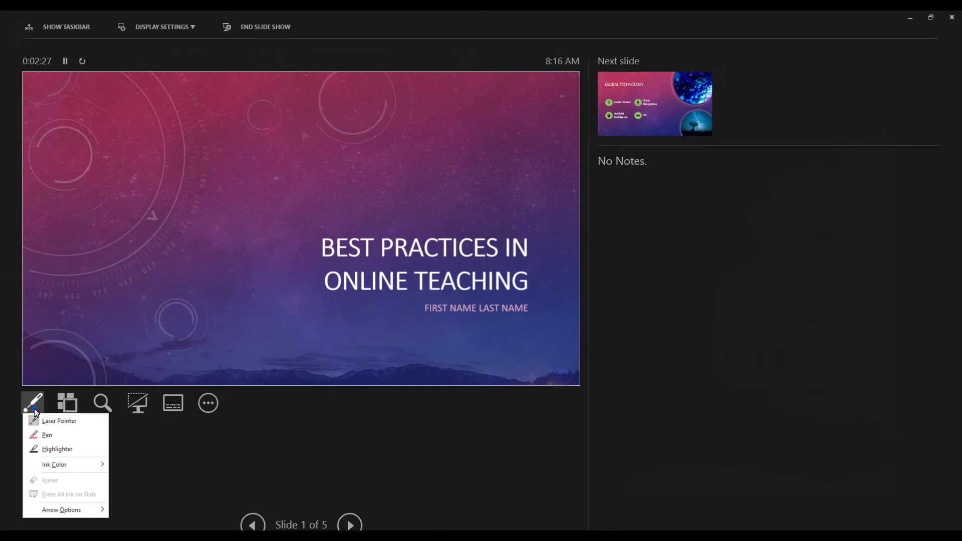
pyautogui.click(43, 434)
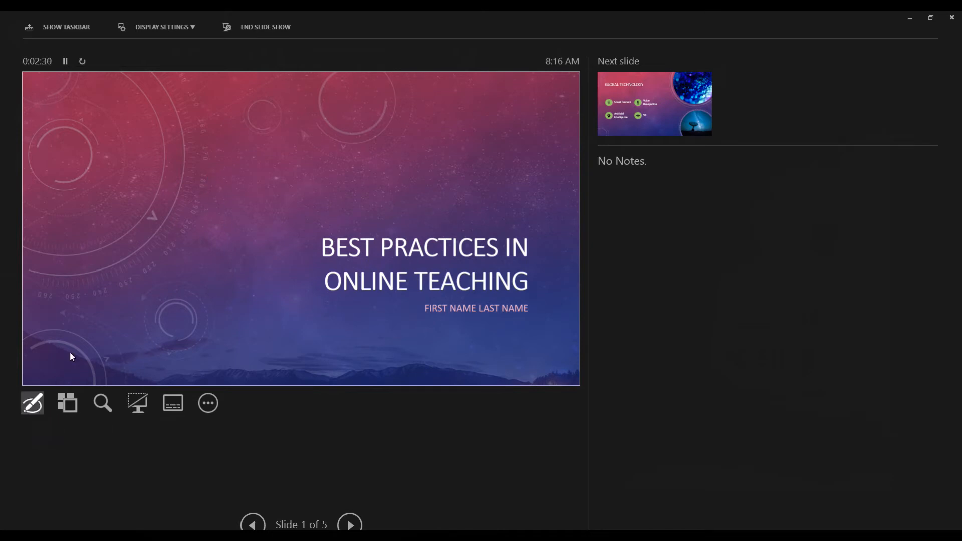
pyautogui.click(33, 404)
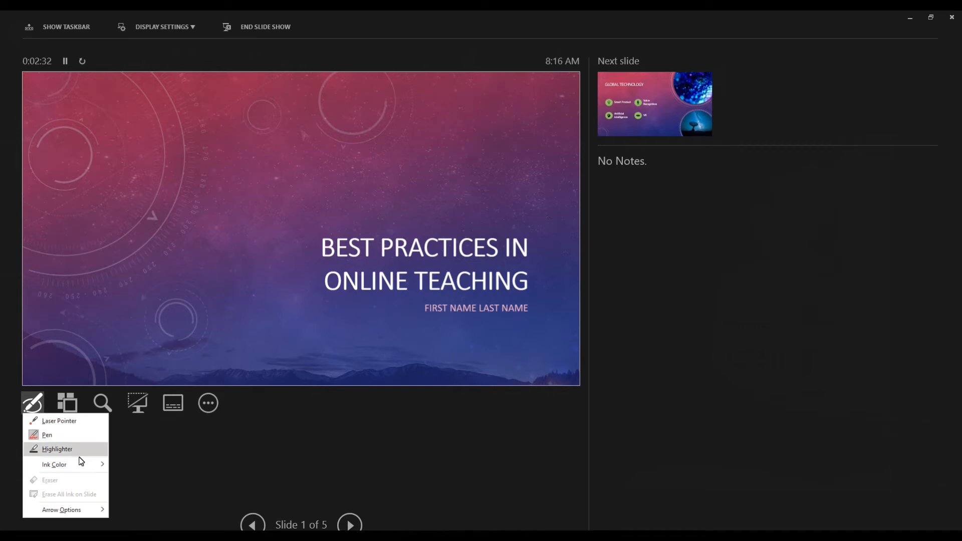
pyautogui.click(122, 464)
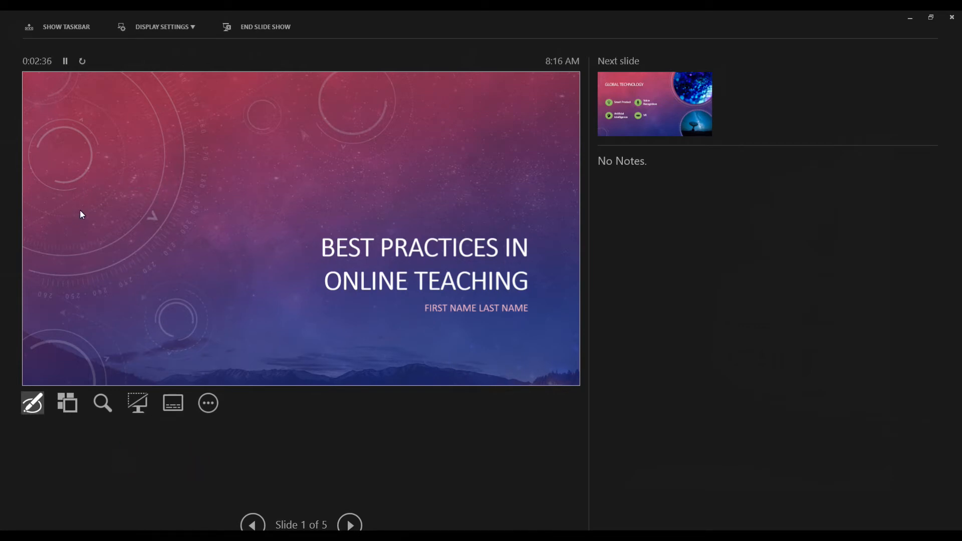
# - Handwrite 'Great!' in ink on the left side of the title slide
pyautogui.moveTo(69, 203)
pyautogui.mouseDown()
pyautogui.moveTo(78, 237)
pyautogui.moveTo(118, 220)
pyautogui.moveTo(174, 221)
pyautogui.mouseUp()
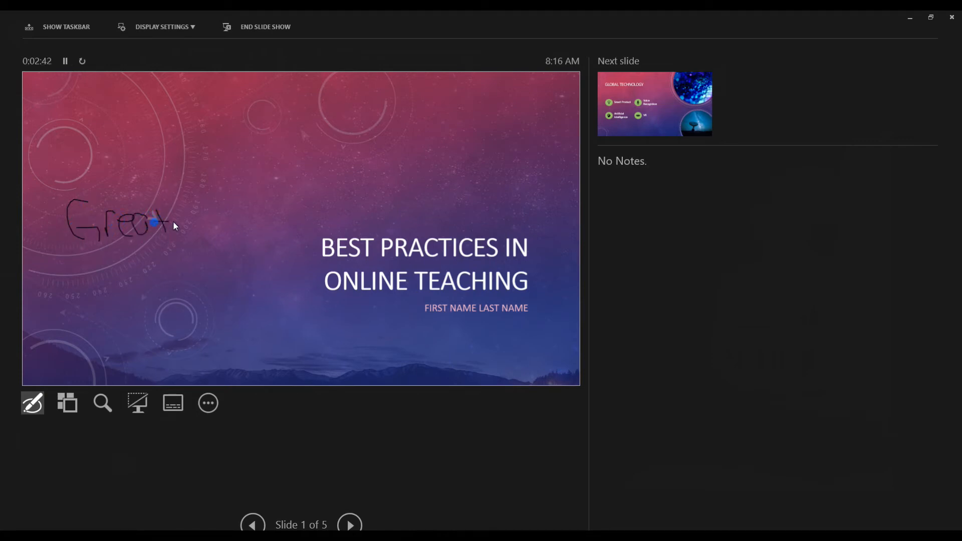
pyautogui.click(193, 241)
# - Zoom into the slide title and back out, then black out the screen and restore it
pyautogui.click(103, 403)
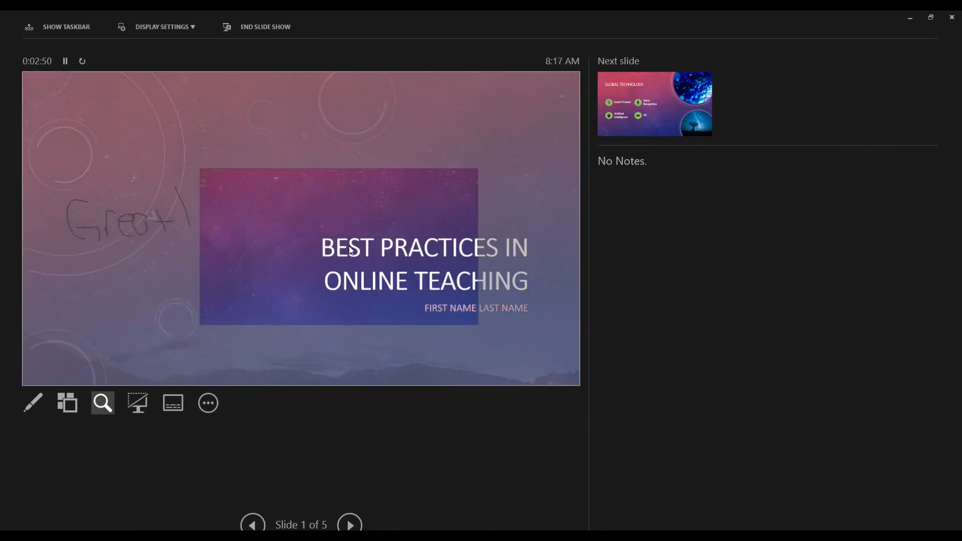
pyautogui.click(430, 277)
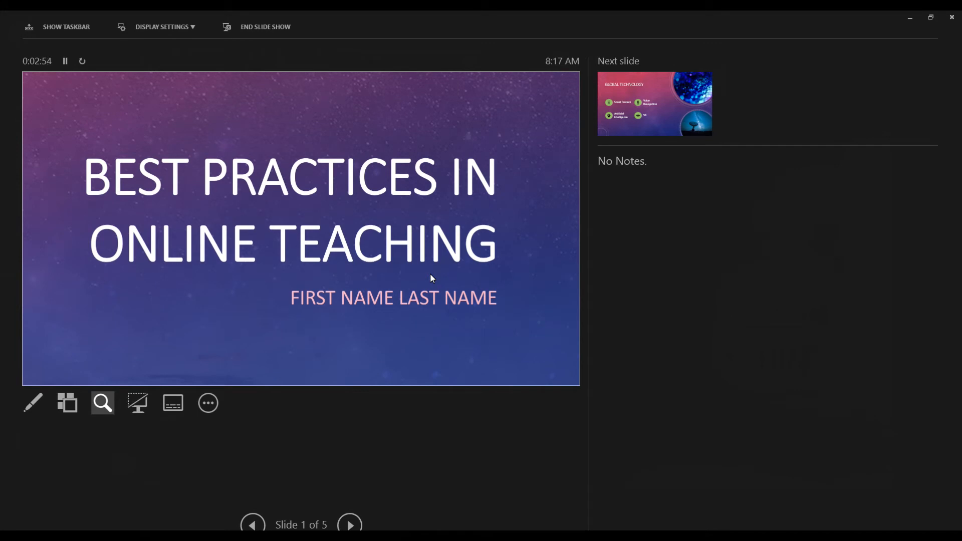
pyautogui.click(103, 404)
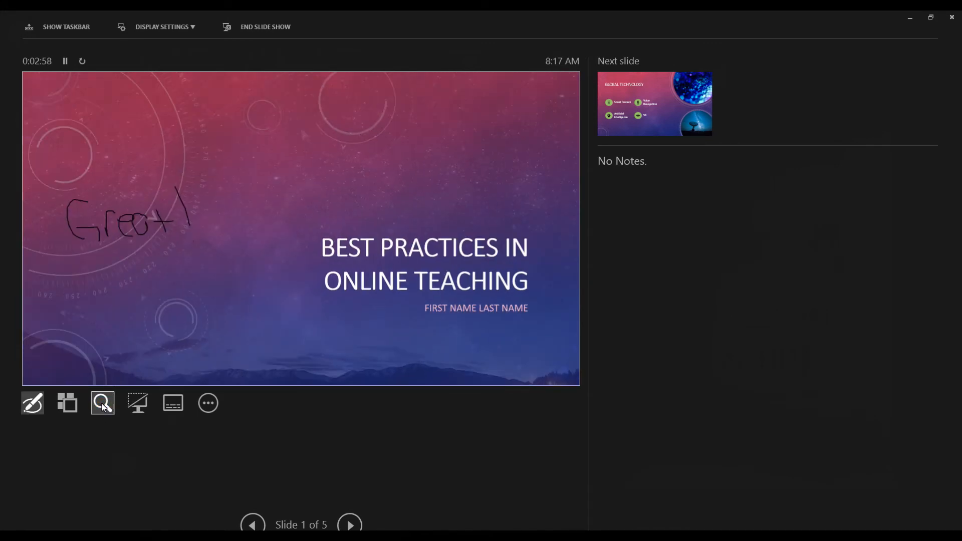
pyautogui.click(137, 406)
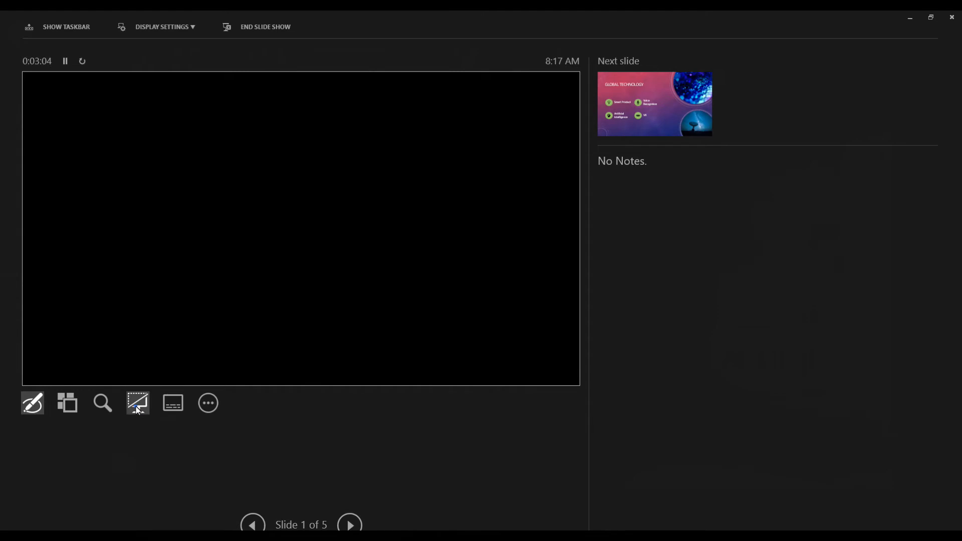
pyautogui.click(137, 407)
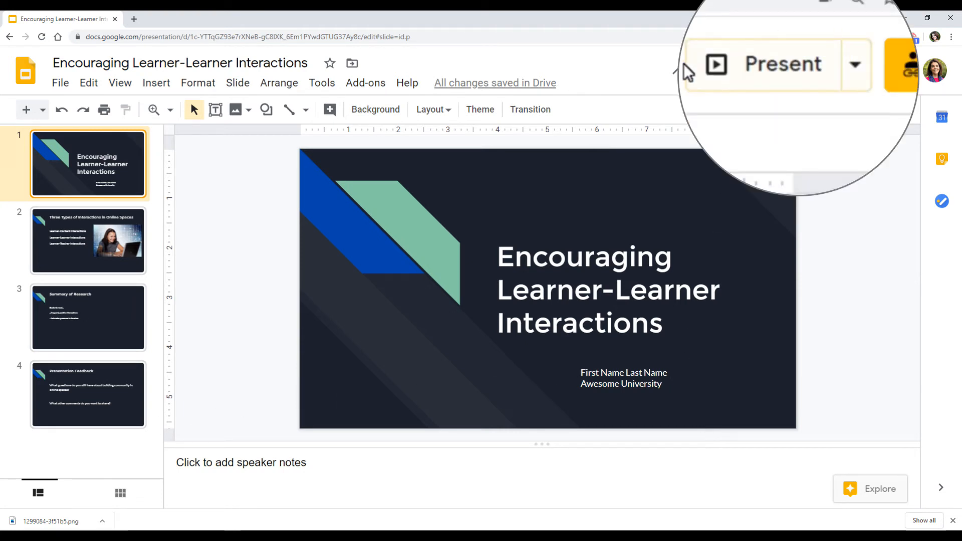
# - Present full screen with captions set to Medium text size and positioned, then turn live captions on
pyautogui.click(808, 74)
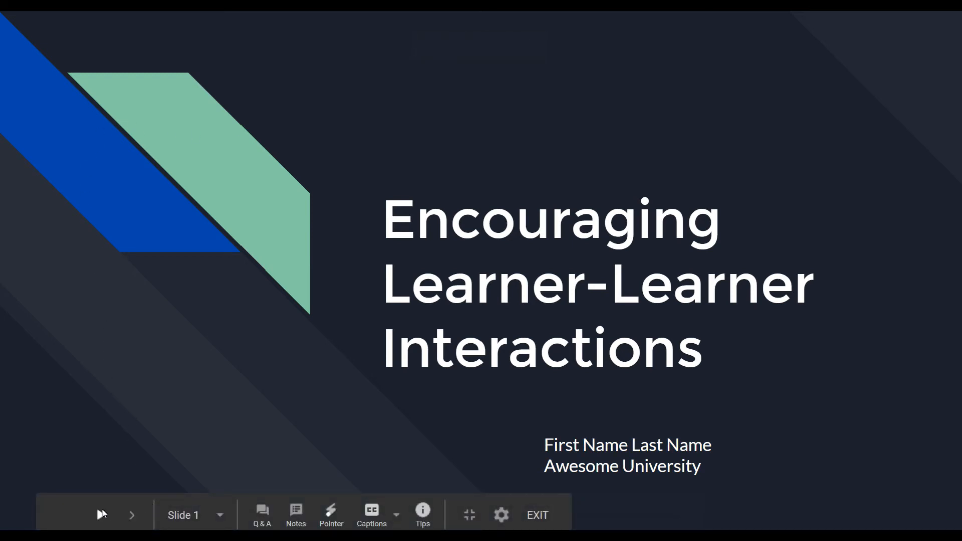
pyautogui.click(395, 517)
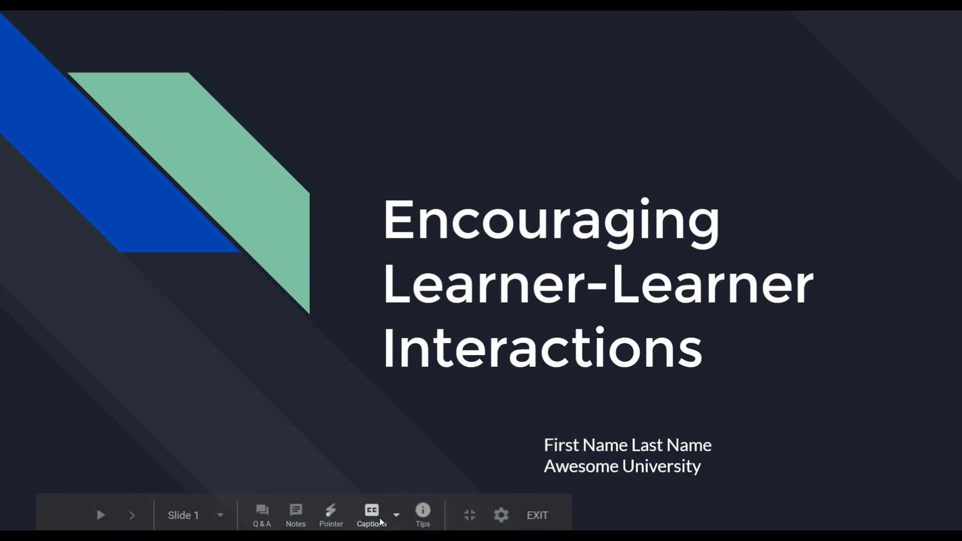
pyautogui.click(396, 516)
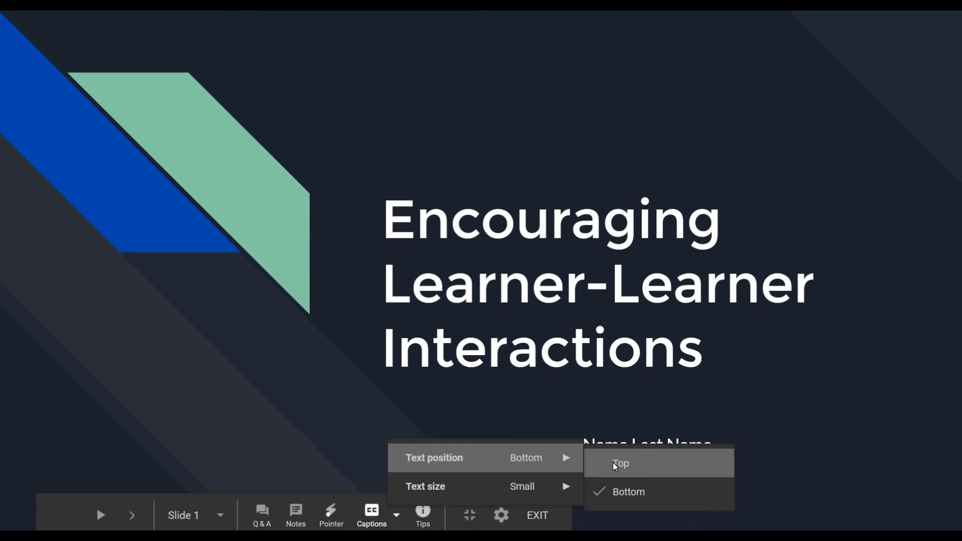
pyautogui.moveTo(484, 486)
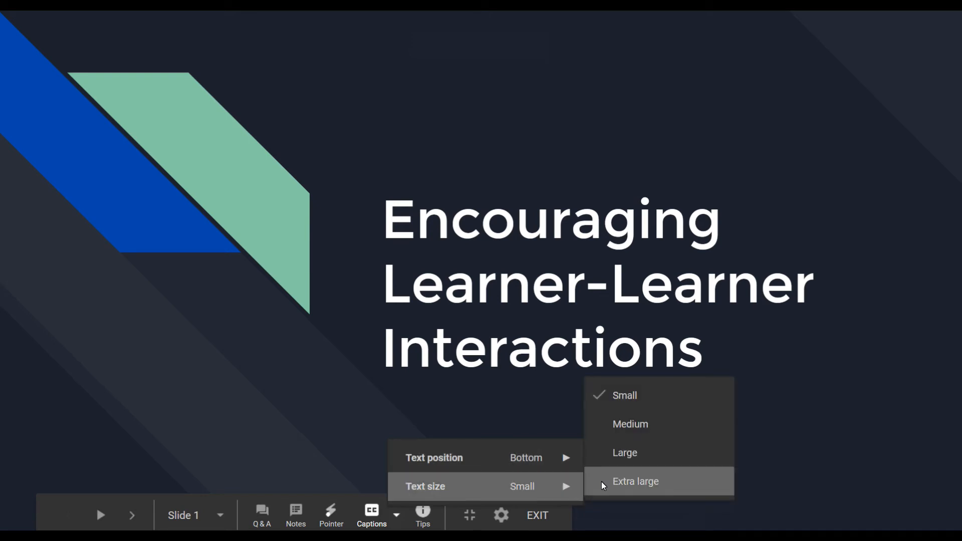
pyautogui.click(624, 426)
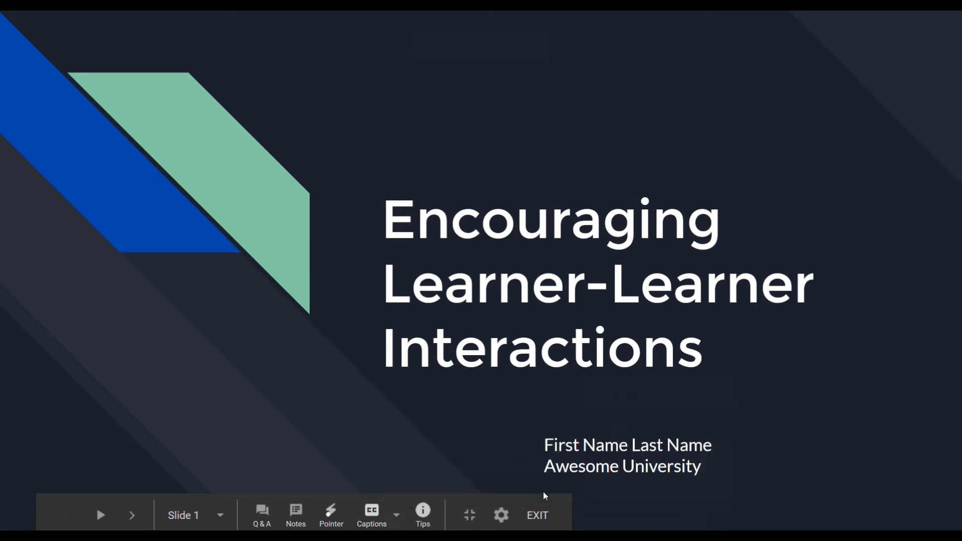
pyautogui.click(397, 516)
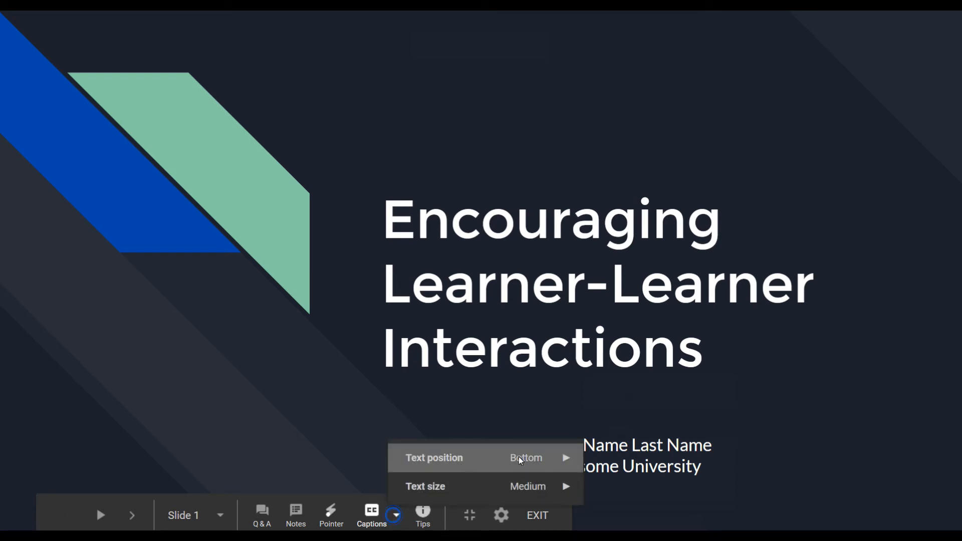
pyautogui.moveTo(485, 457)
pyautogui.click(609, 458)
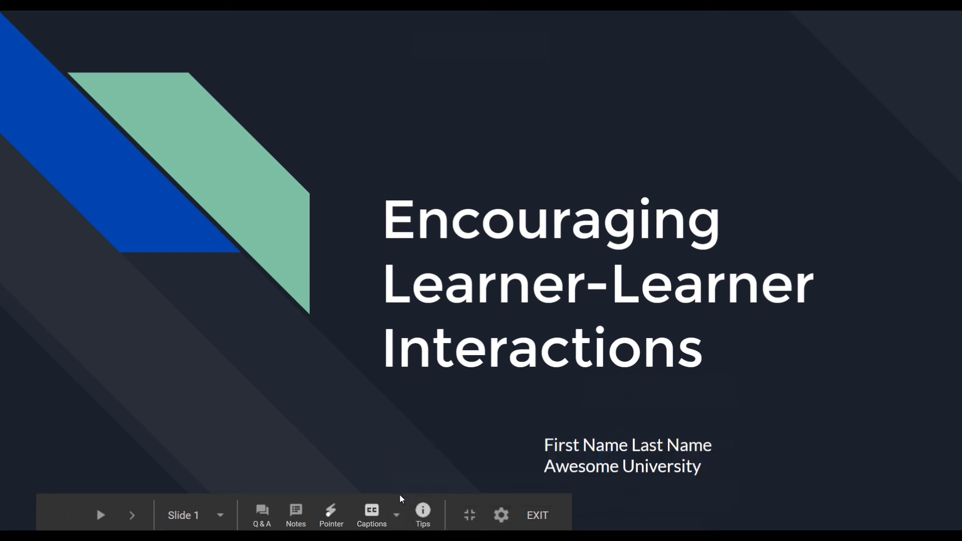
pyautogui.click(372, 514)
# - Jump to slide 2, open presenter view from Notes and switch to Audience Tools
pyautogui.click(223, 515)
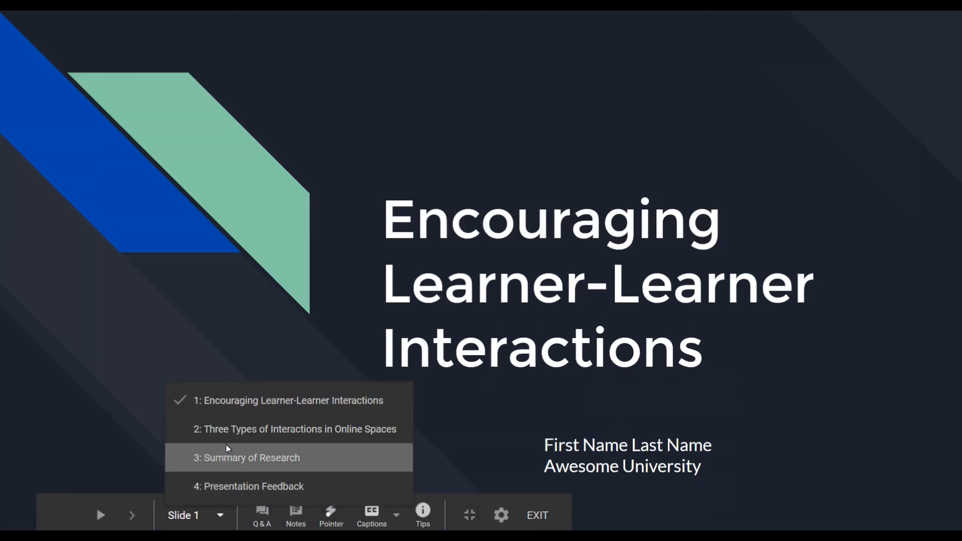
pyautogui.click(215, 429)
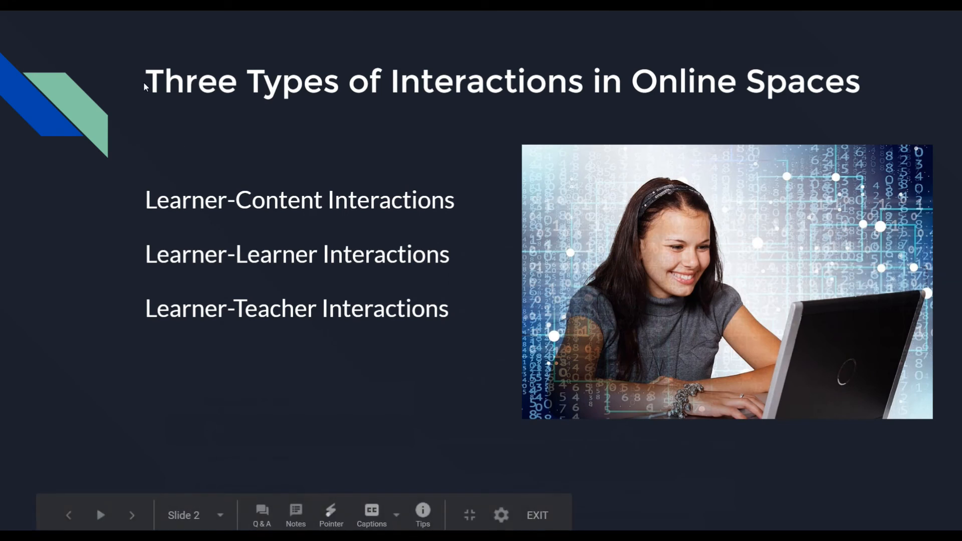
pyautogui.click(221, 511)
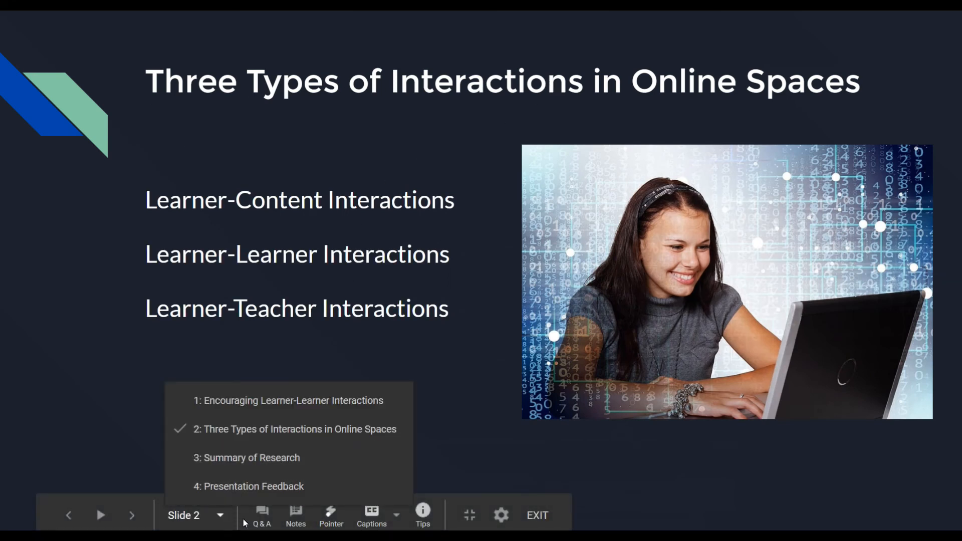
pyautogui.click(297, 514)
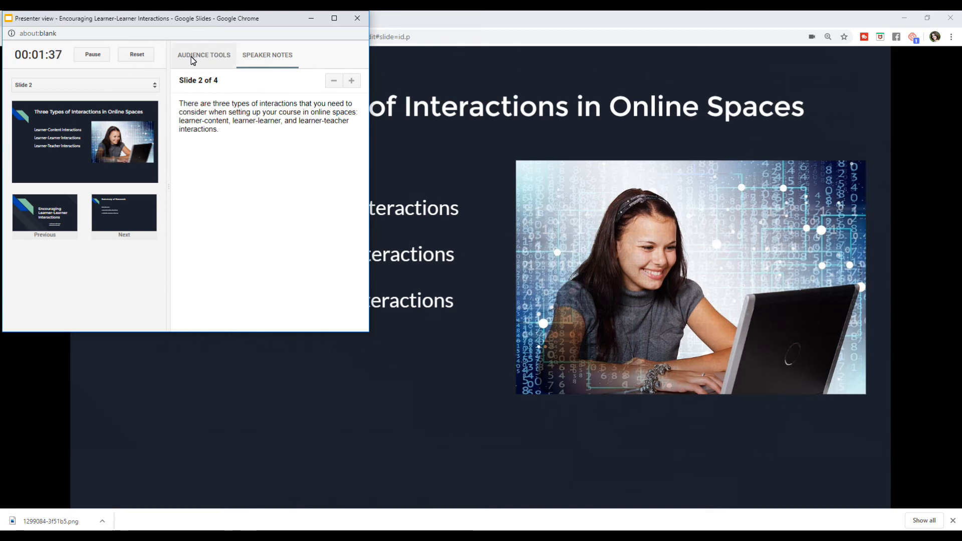
pyautogui.click(191, 56)
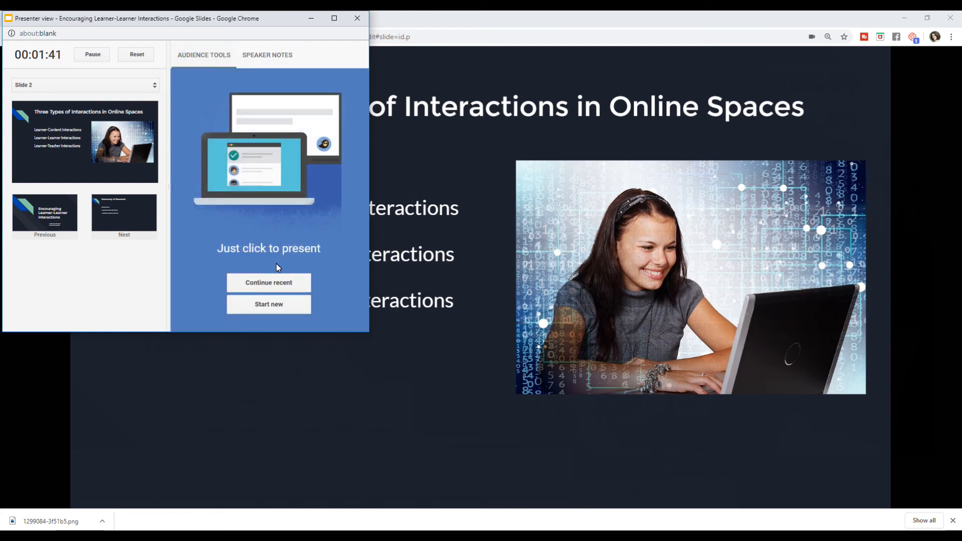
# - Start a new Q&A session accepting questions from Anyone and move the presenter window lower
pyautogui.click(268, 304)
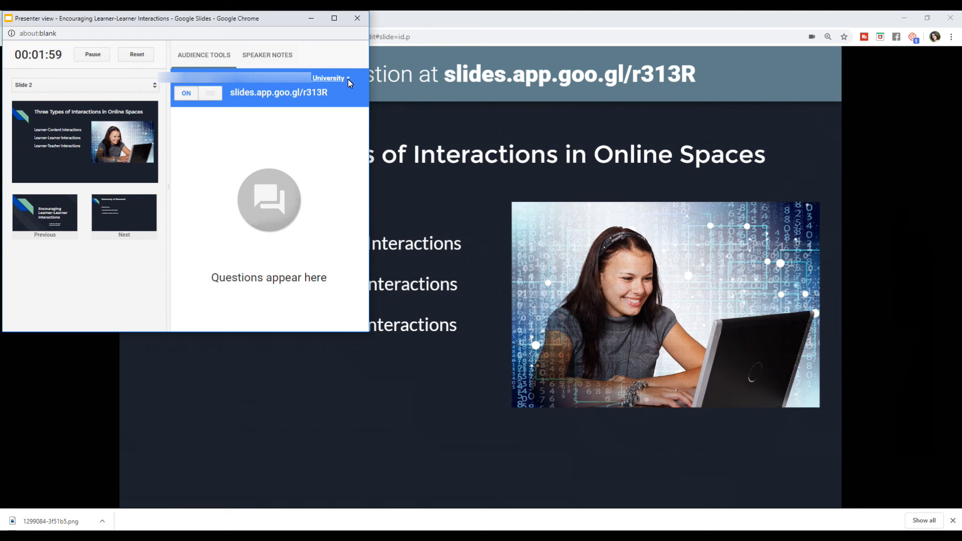
pyautogui.click(347, 79)
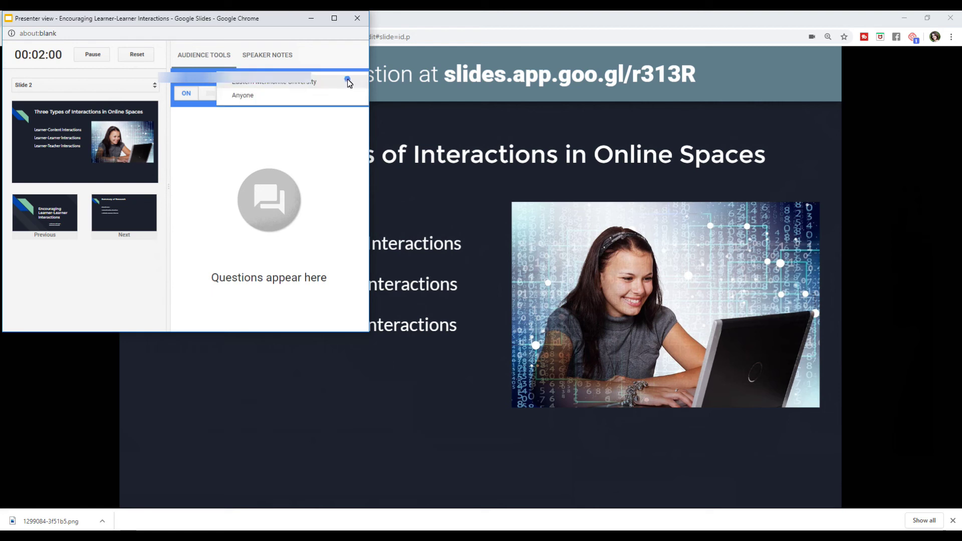
pyautogui.click(250, 100)
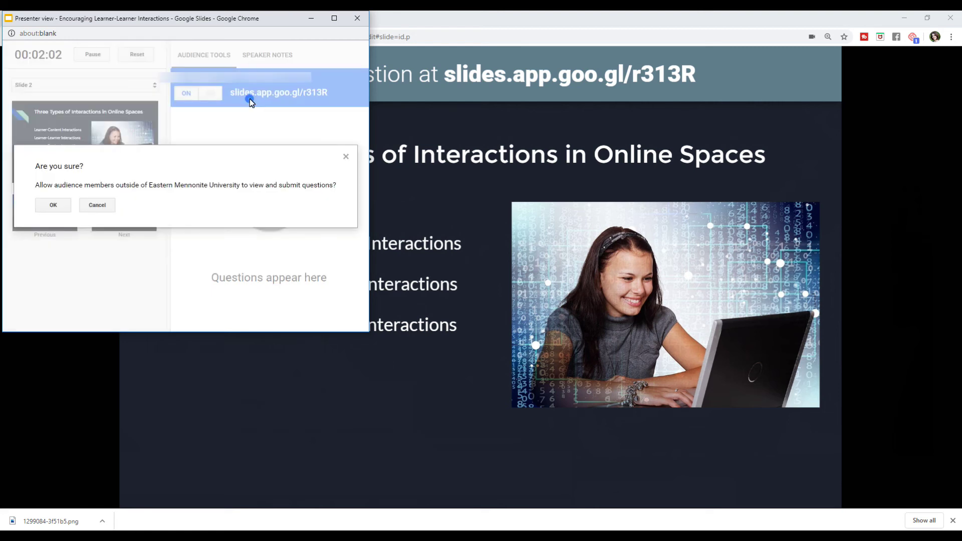
pyautogui.click(53, 205)
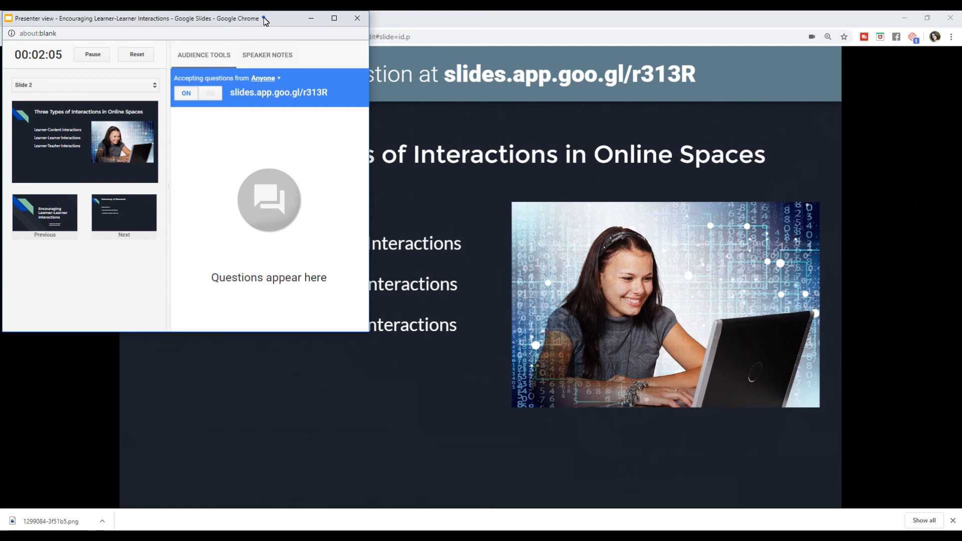
pyautogui.moveTo(264, 21); pyautogui.dragTo(236, 172)
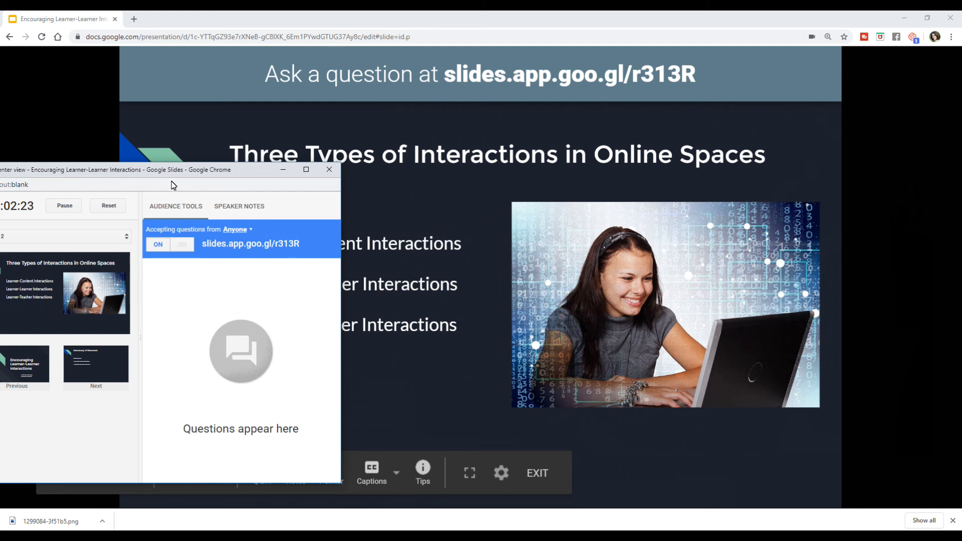
# - Show slide 2's speaker notes and enlarge their text twice
pyautogui.moveTo(171, 172); pyautogui.dragTo(237, 111)
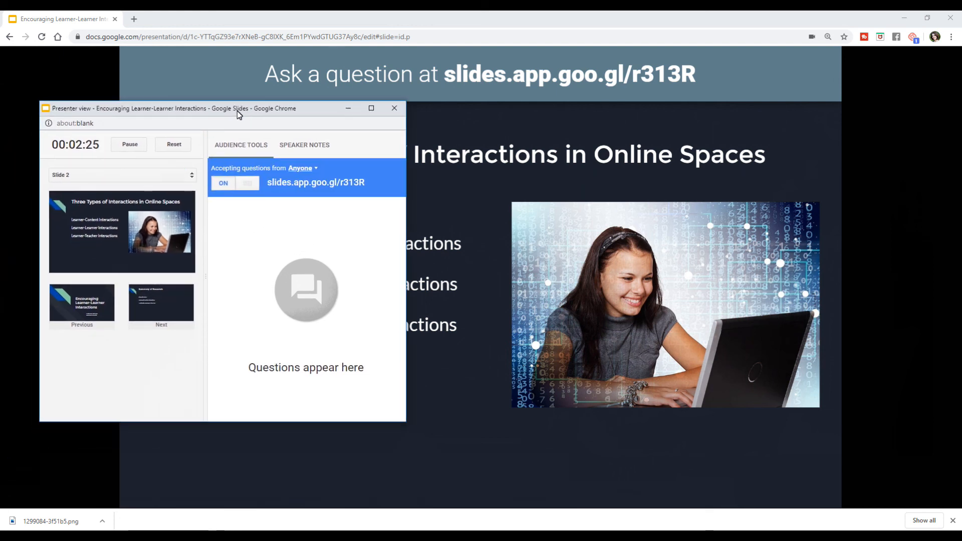
pyautogui.click(318, 150)
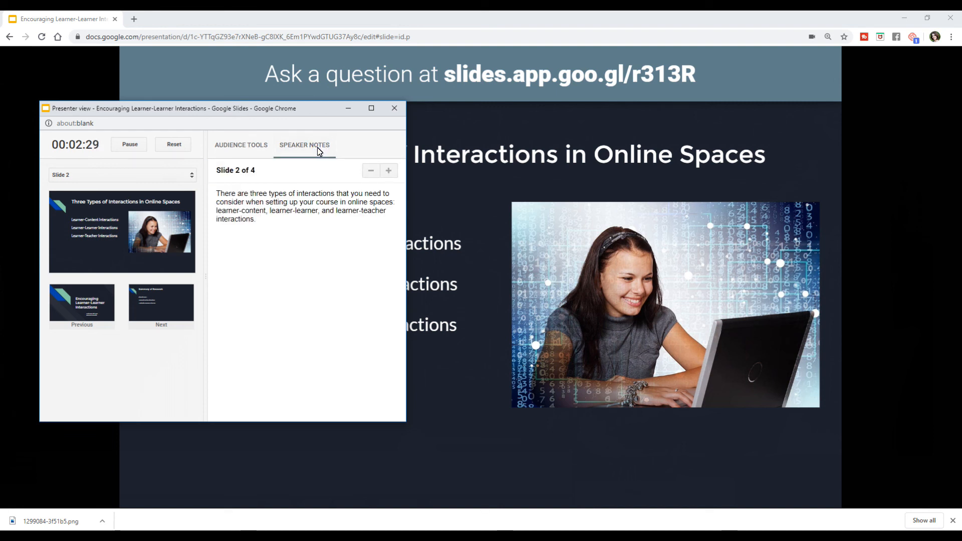
pyautogui.click(389, 170)
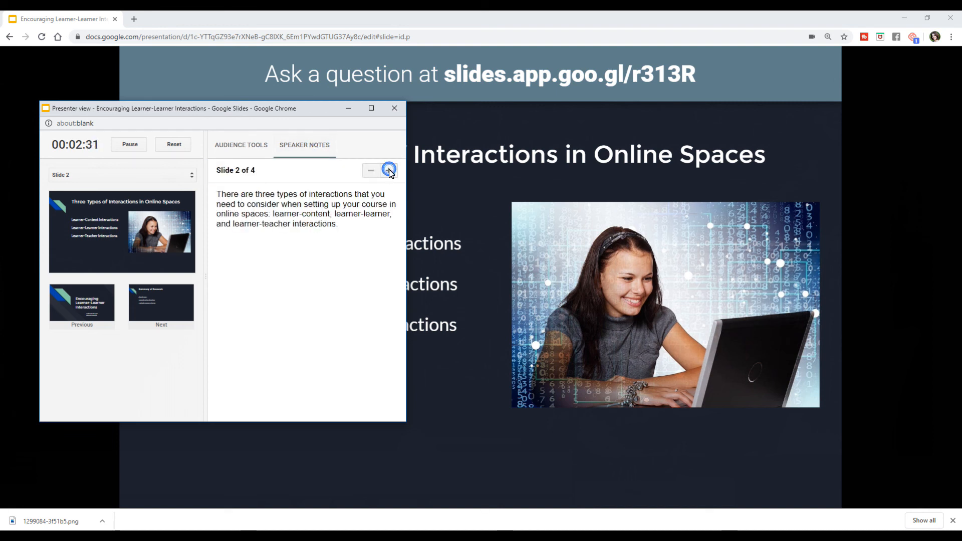
pyautogui.click(388, 172)
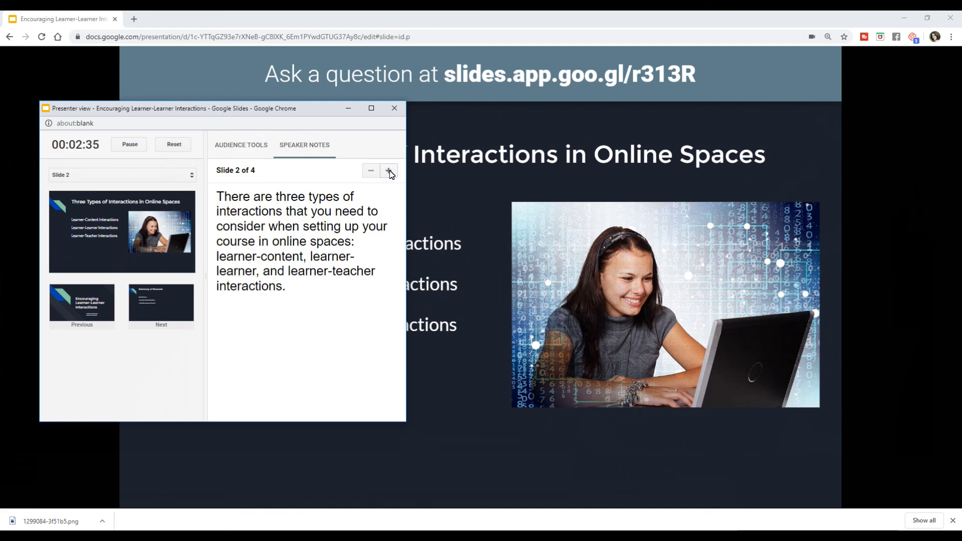
# - Check the slide list staying on slide 2, then close the presenter view window
pyautogui.click(192, 177)
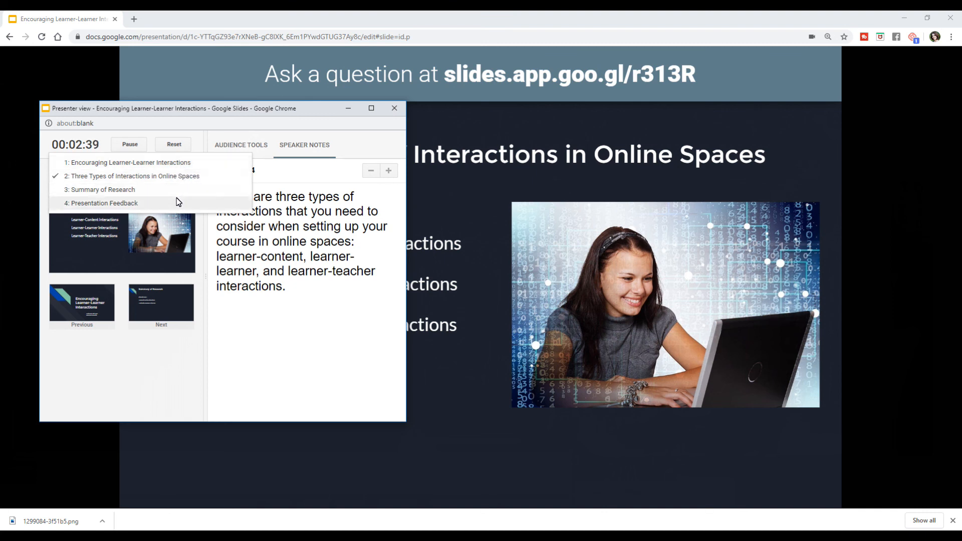
pyautogui.click(290, 196)
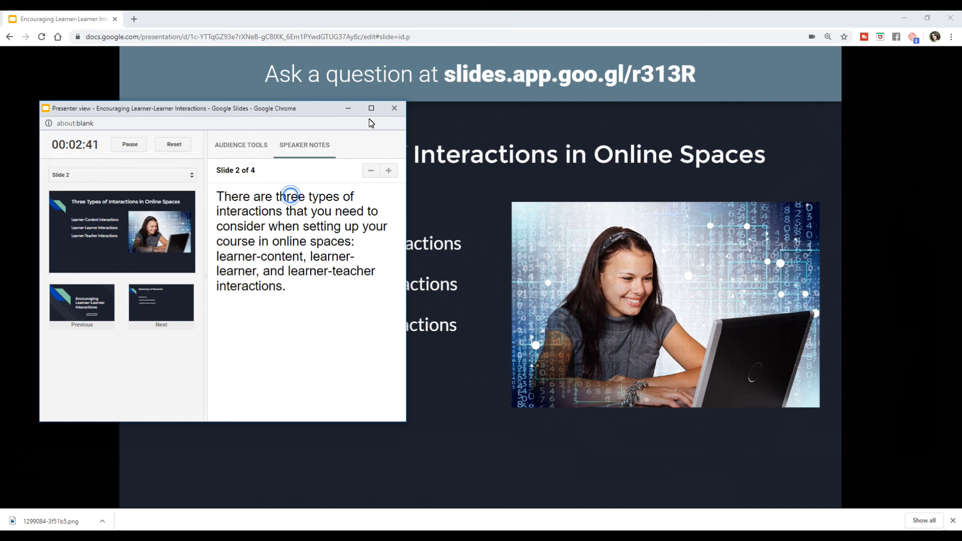
pyautogui.click(394, 108)
pyautogui.moveTo(221, 504)
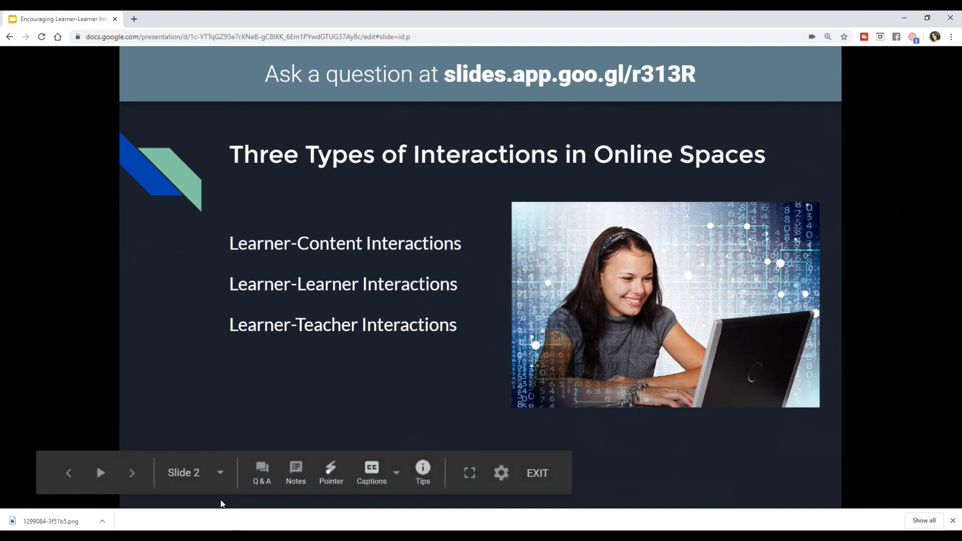
# - Enable the laser pointer from the Google Slides presentation toolbar while showing slide 2
pyautogui.click(328, 469)
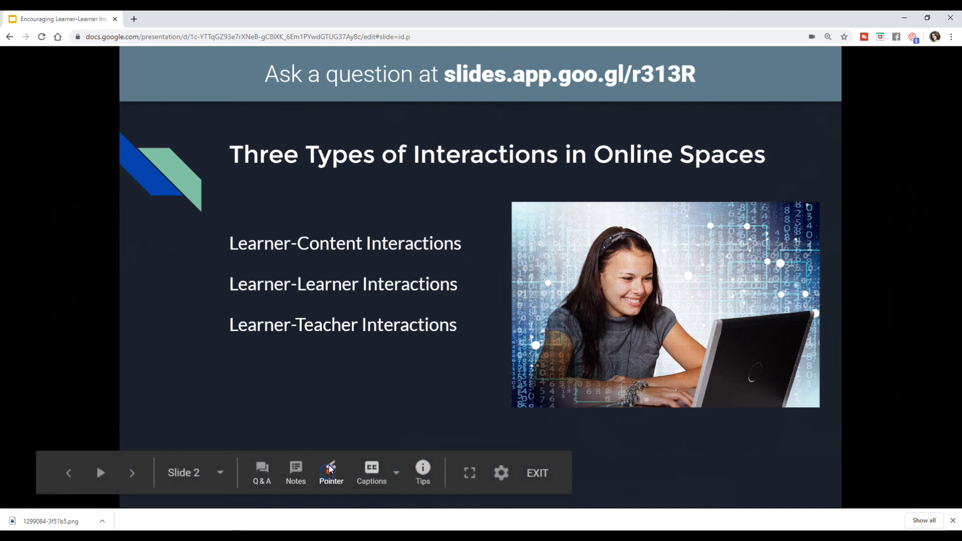